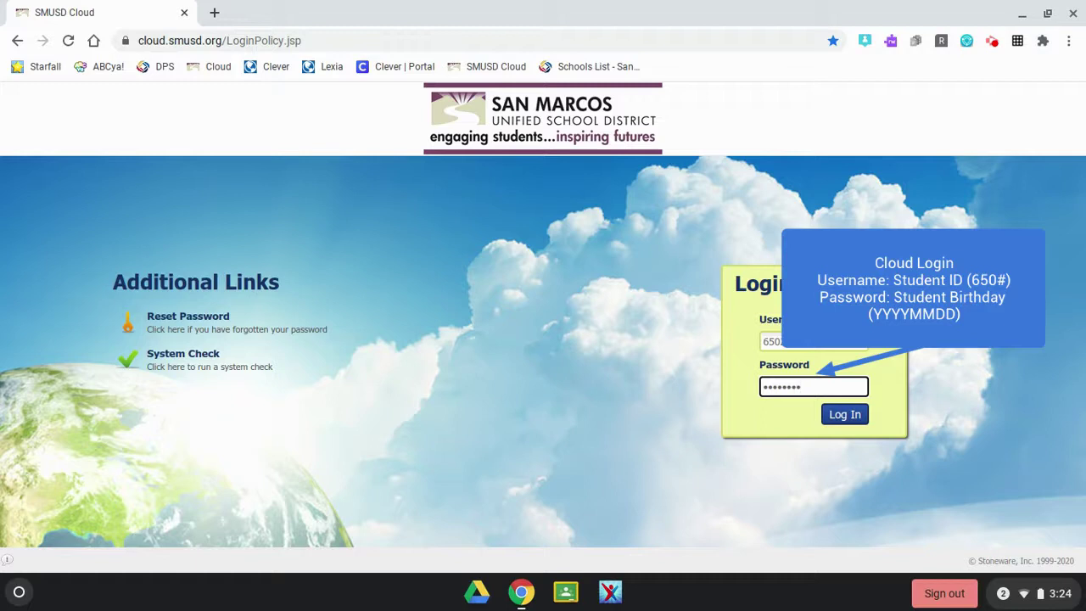
# Step: Log in to SMUSD Cloud with the student account and launch the Google Classroom tile
pyautogui.click(845, 416)
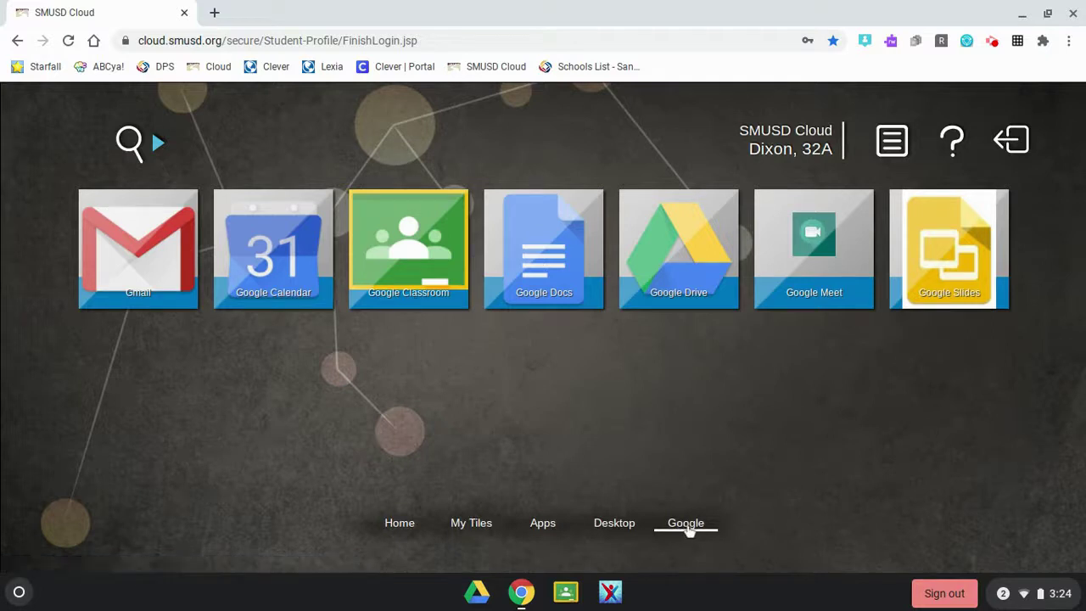
pyautogui.click(411, 259)
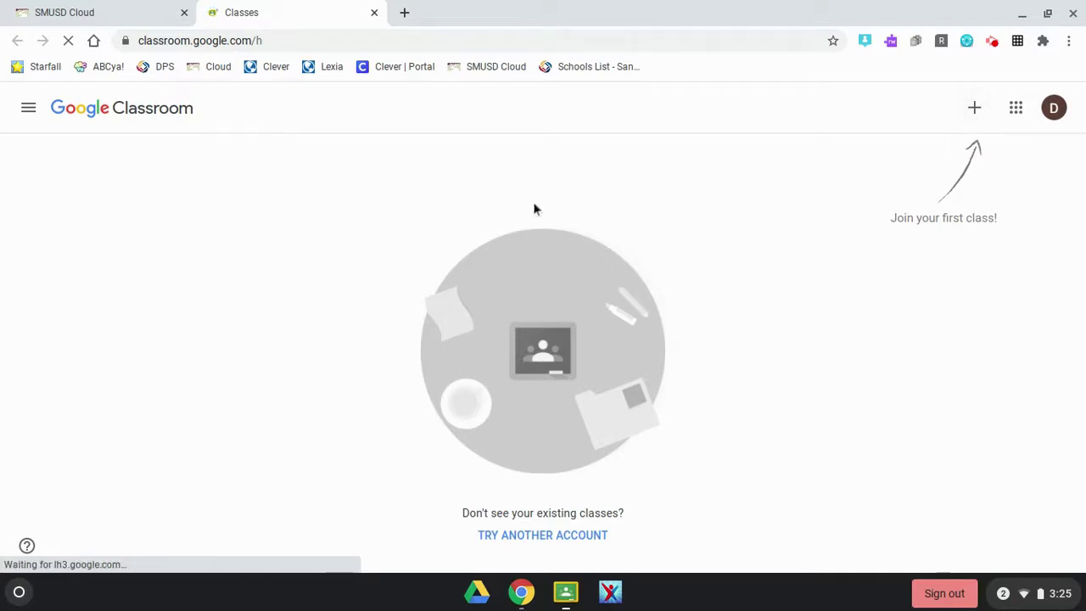
# Step: Join the Kinder Test Google Classroom class by entering the teacher's class code
pyautogui.click(975, 111)
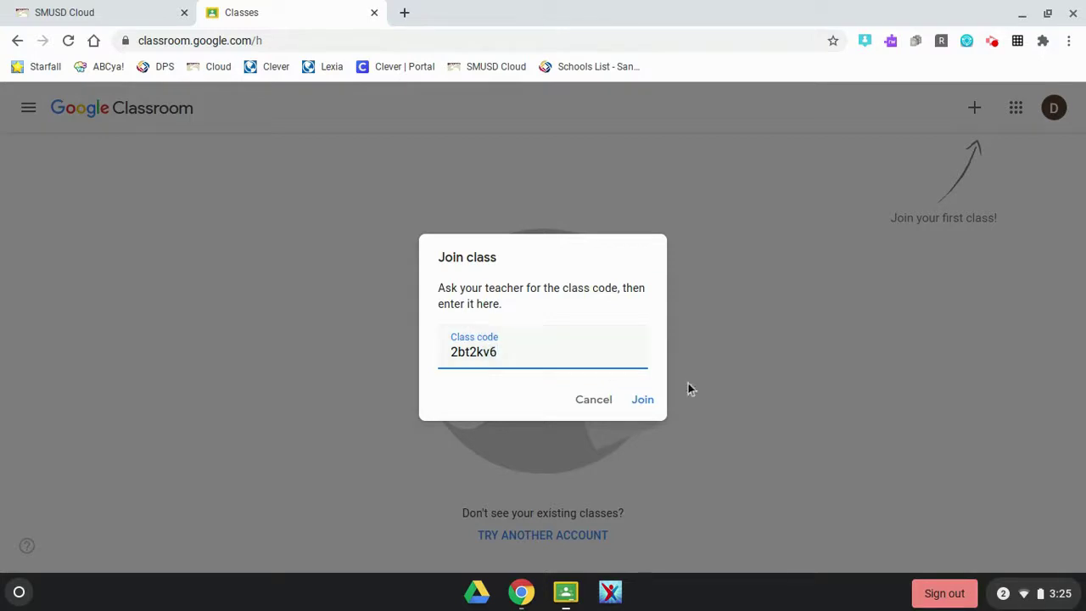
pyautogui.click(646, 407)
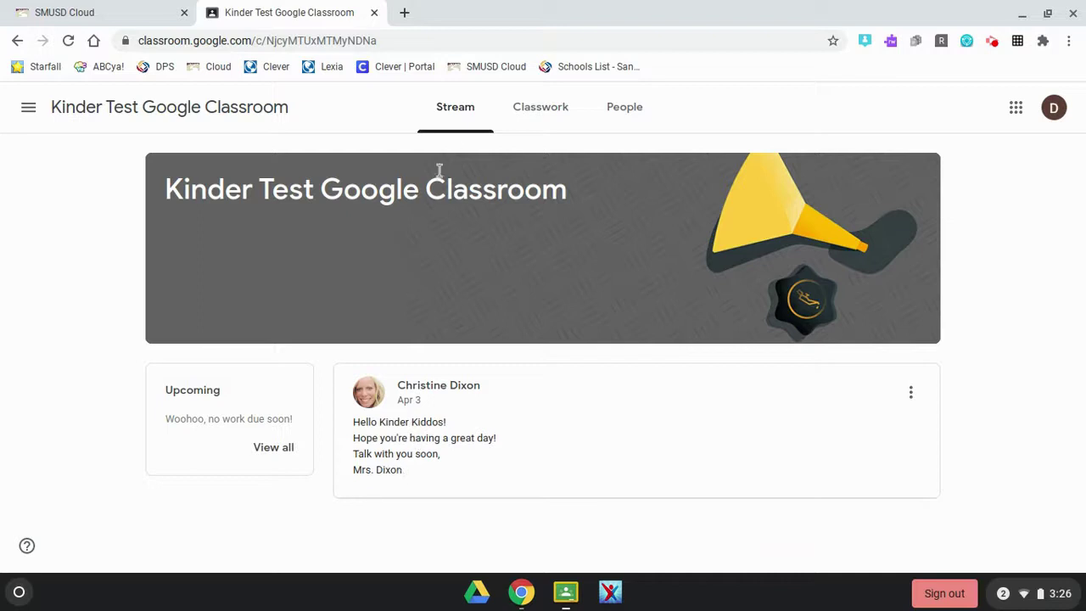
# Step: Go to the Classwork list and expand the 'Who invented pizza?' post
pyautogui.click(543, 119)
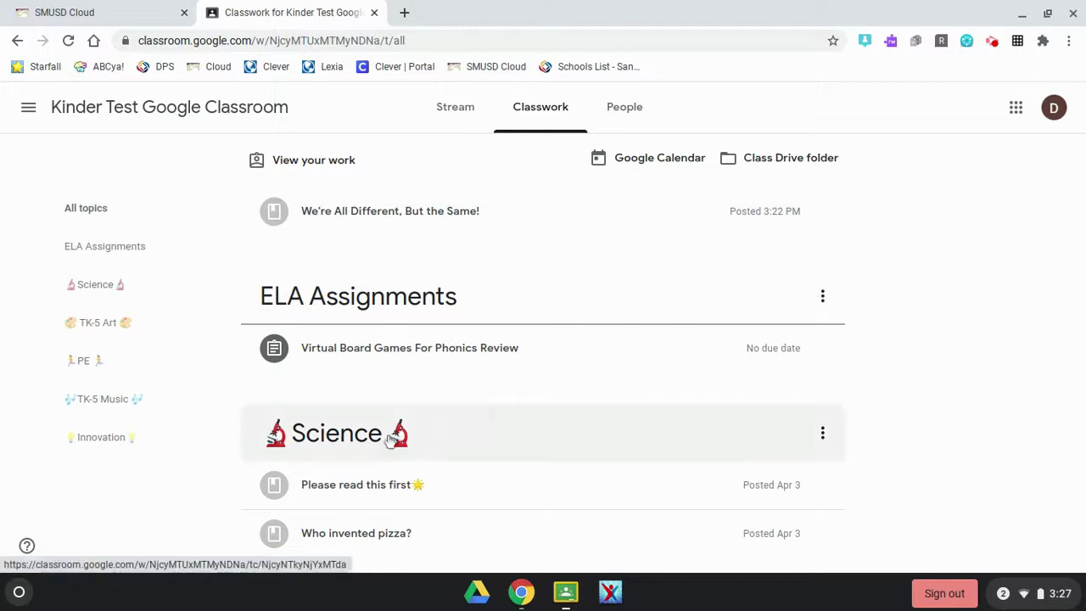
pyautogui.scroll(-1, 381, 471)
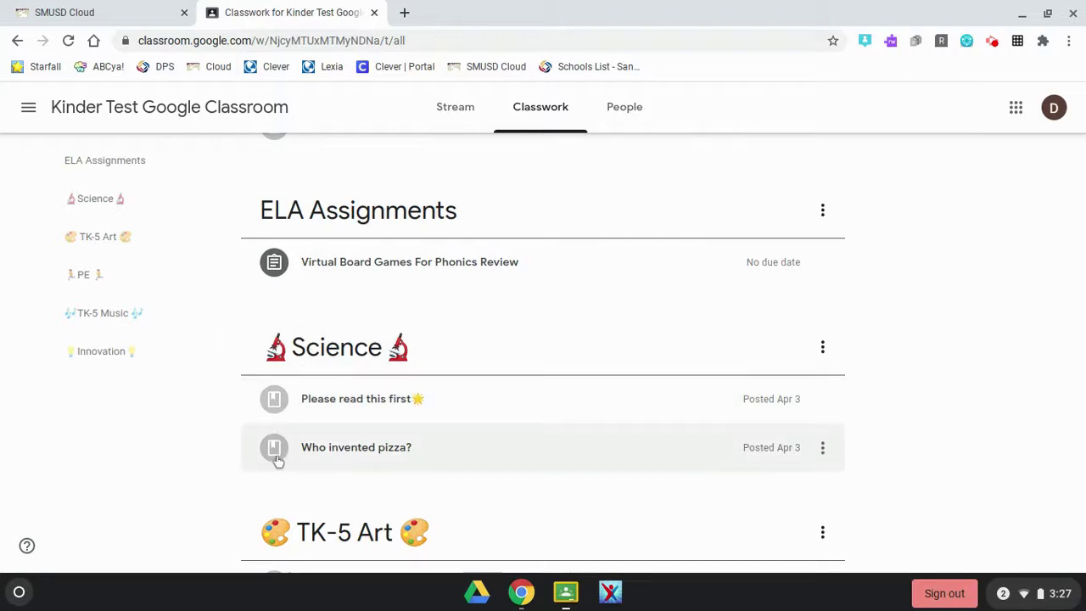
pyautogui.click(357, 451)
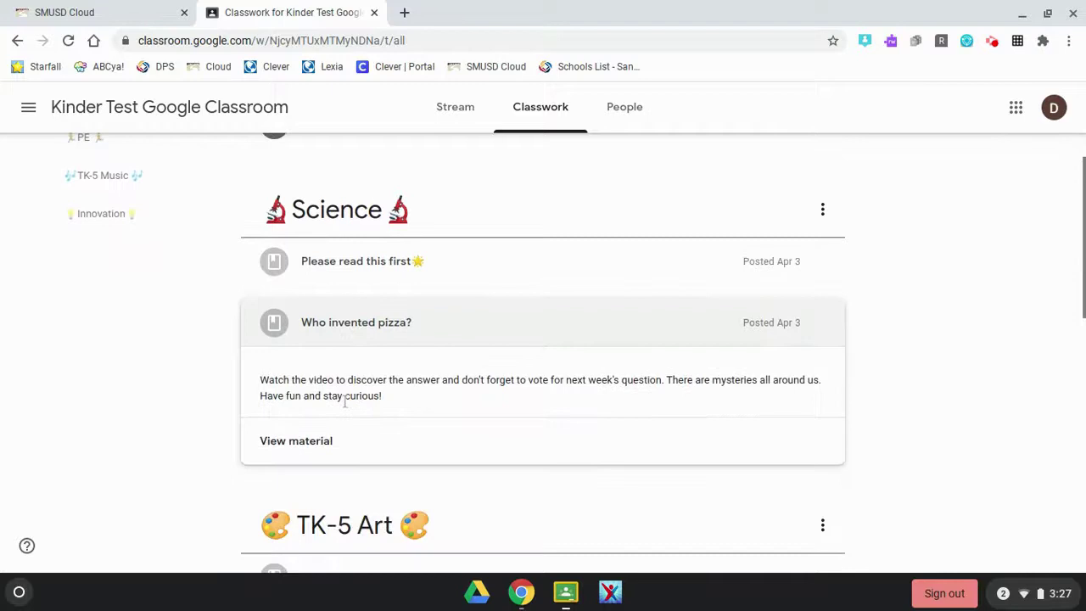
# Step: Expand 'We're All Different, But the Same!' and view its full material page
pyautogui.scroll(3, 339, 403)
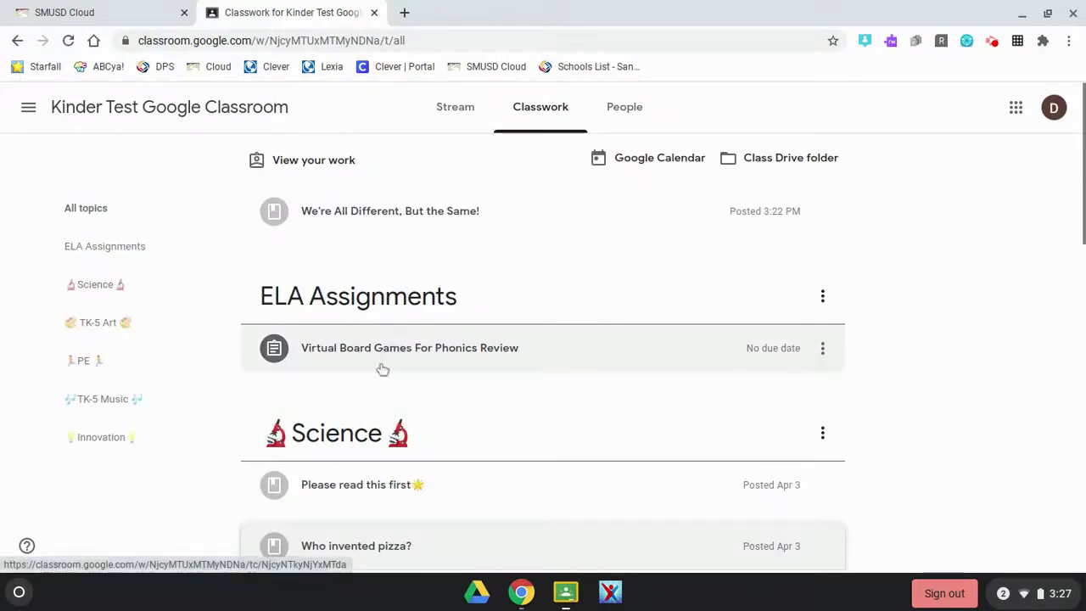
pyautogui.click(358, 210)
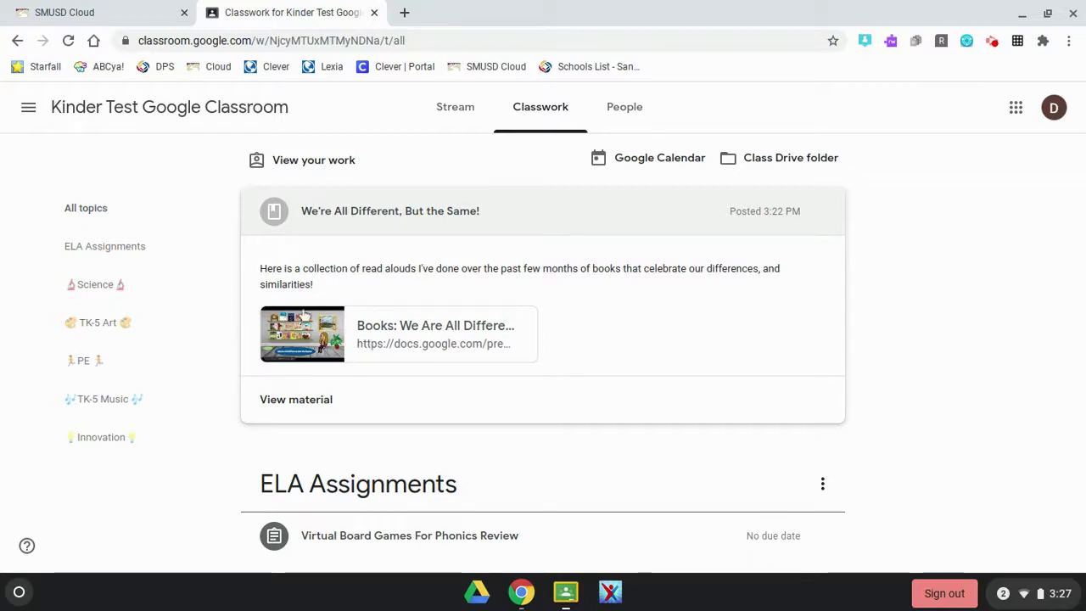
pyautogui.click(277, 402)
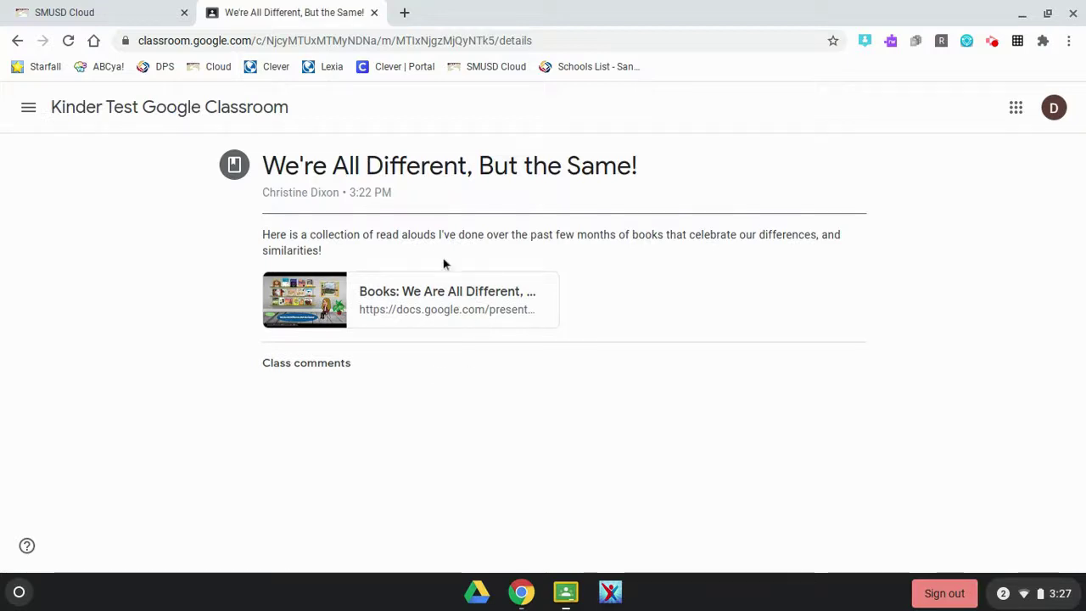
# Step: Open the attached Books read-aloud presentation in a new tab, then return to the material page
pyautogui.click(398, 299)
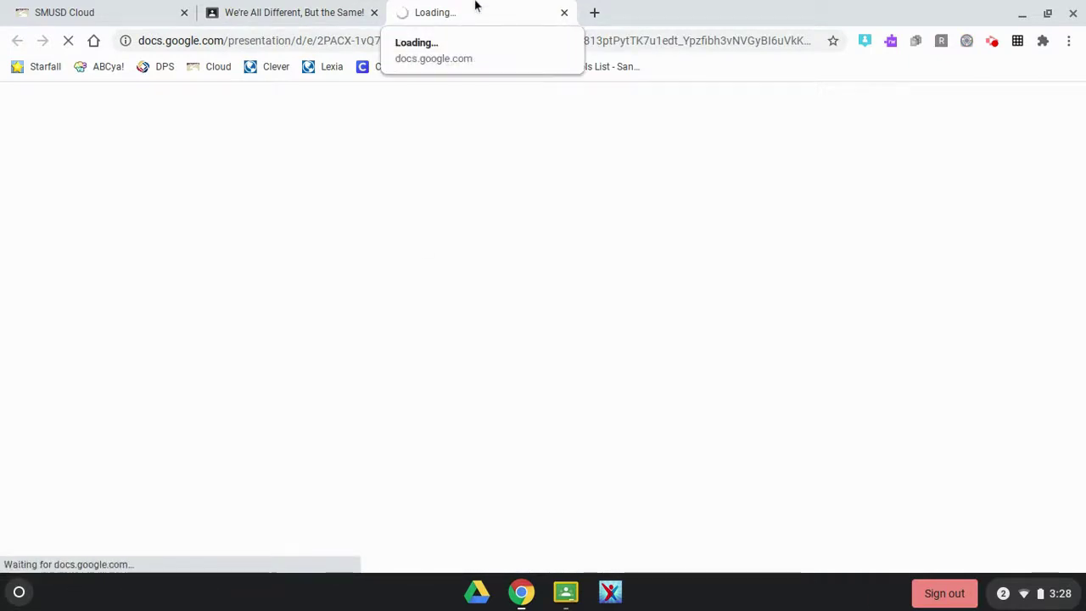
pyautogui.click(265, 16)
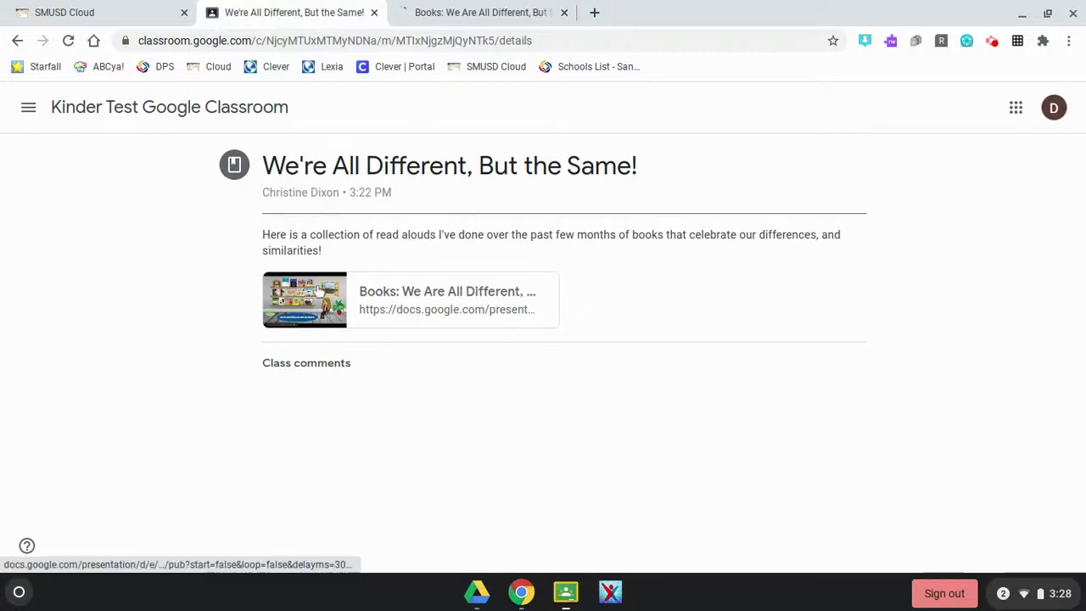
pyautogui.click(493, 15)
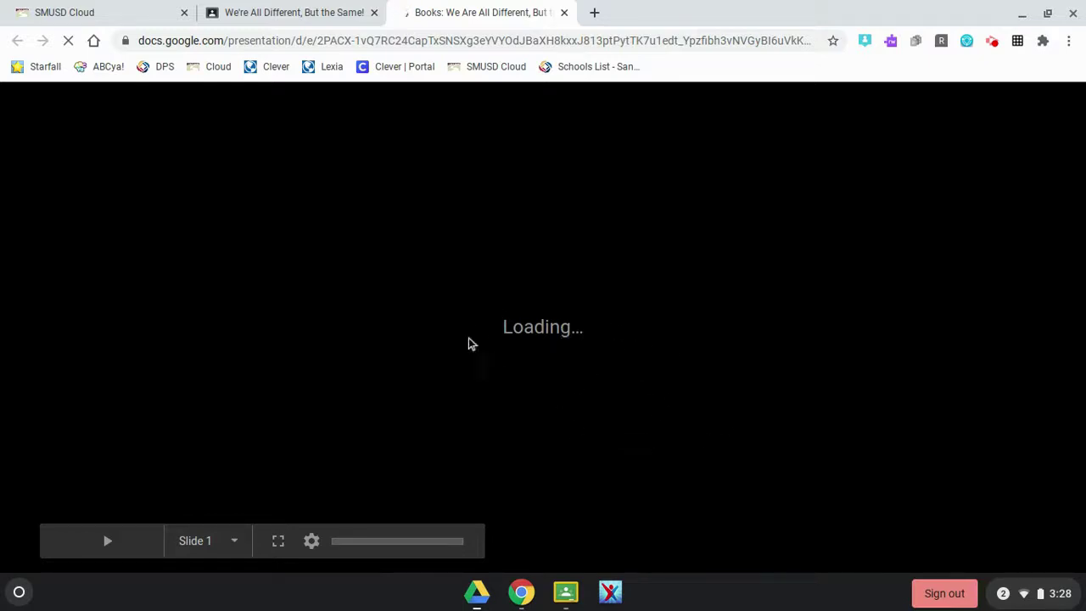
pyautogui.click(274, 8)
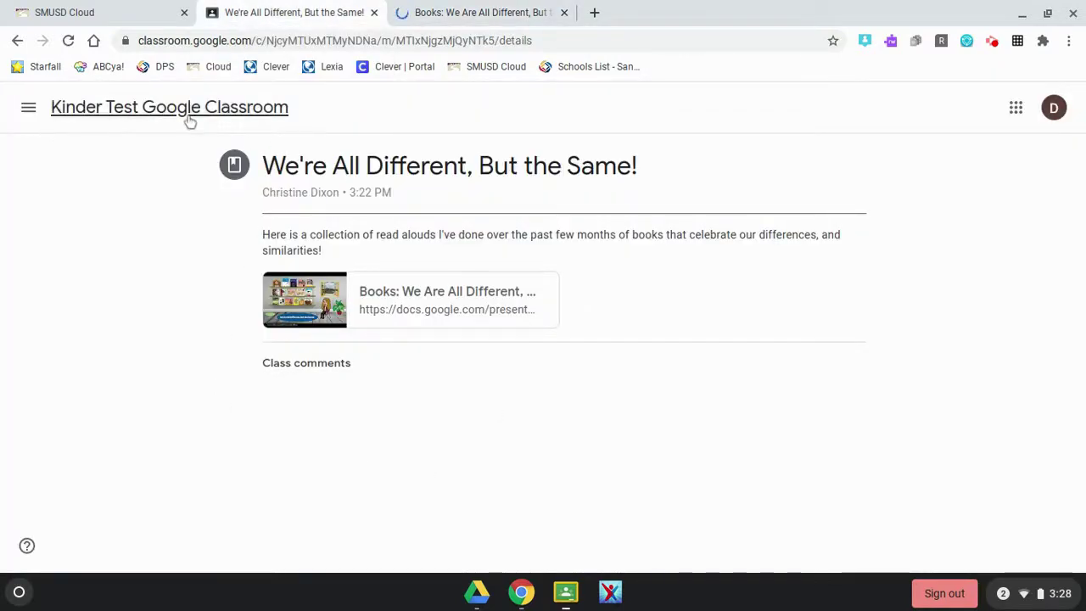
# Step: Back in Classwork, open the Virtual Board Games For Phonics Review assignment's details page
pyautogui.click(17, 40)
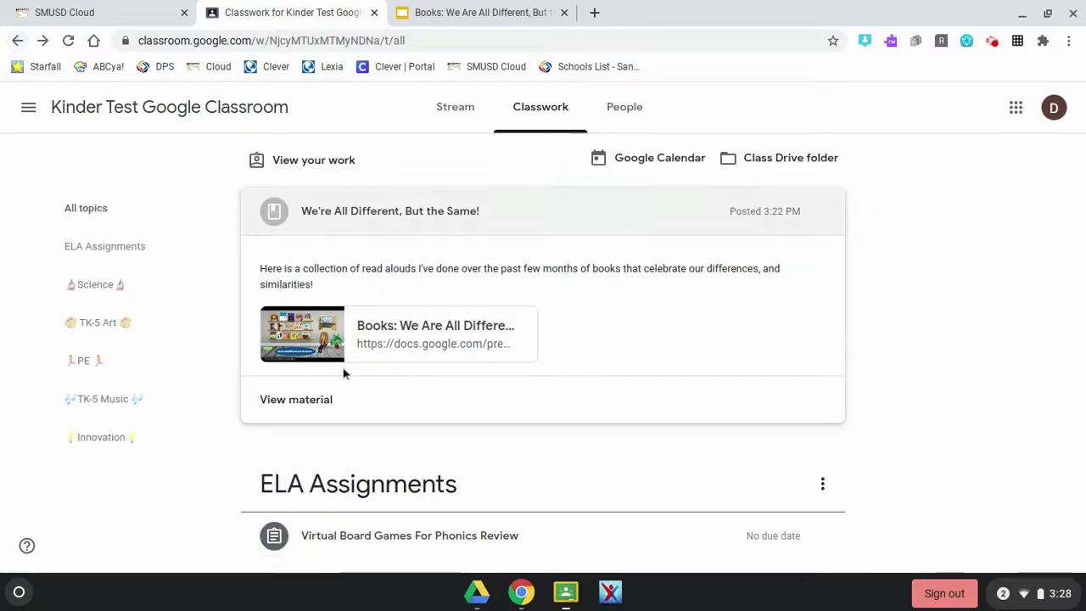
pyautogui.scroll(-2, 382, 415)
pyautogui.scroll(-1, 379, 408)
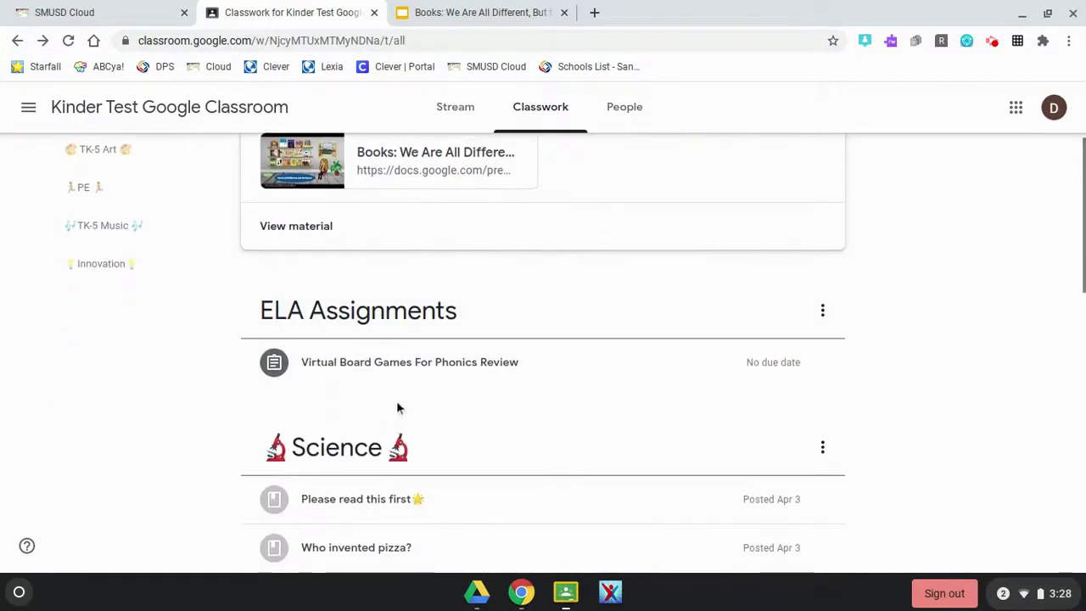
pyautogui.click(327, 373)
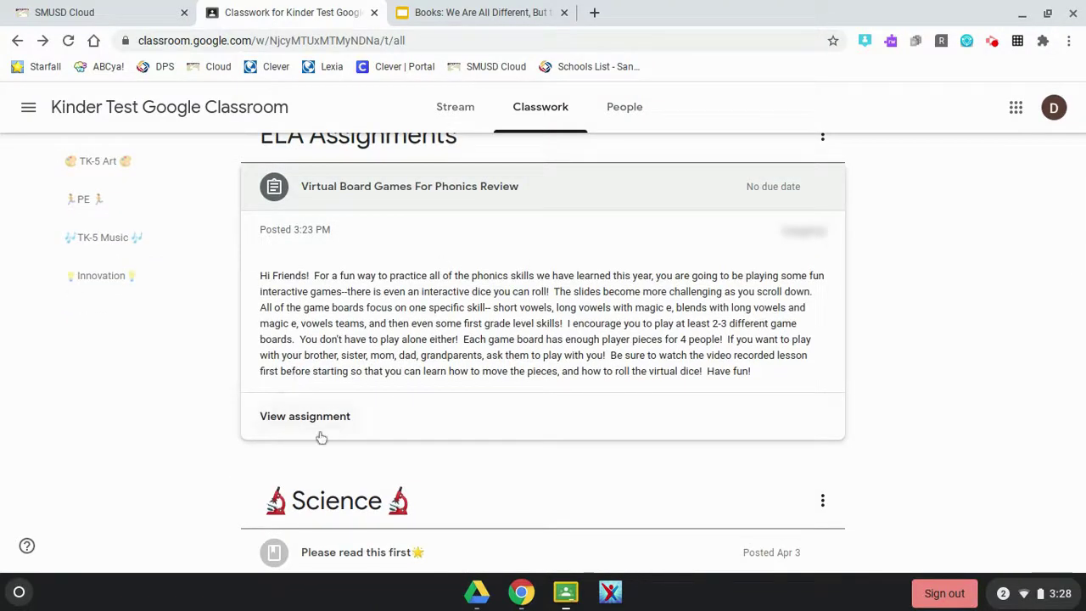
pyautogui.click(276, 424)
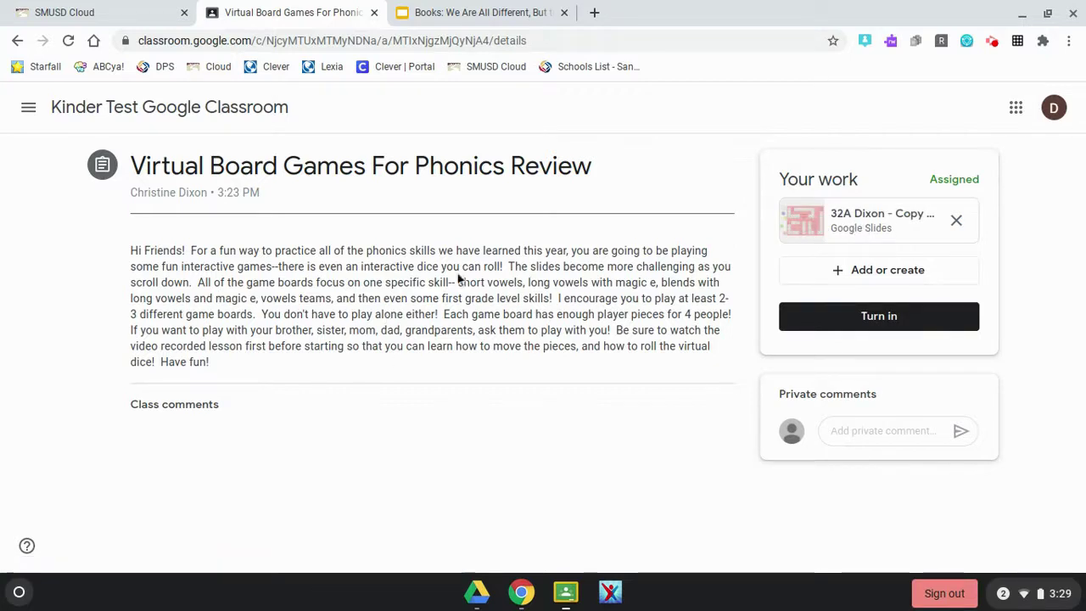
# Step: In the attached Slides copy, drag the purple counter onto the board beside dog and mug
pyautogui.click(869, 237)
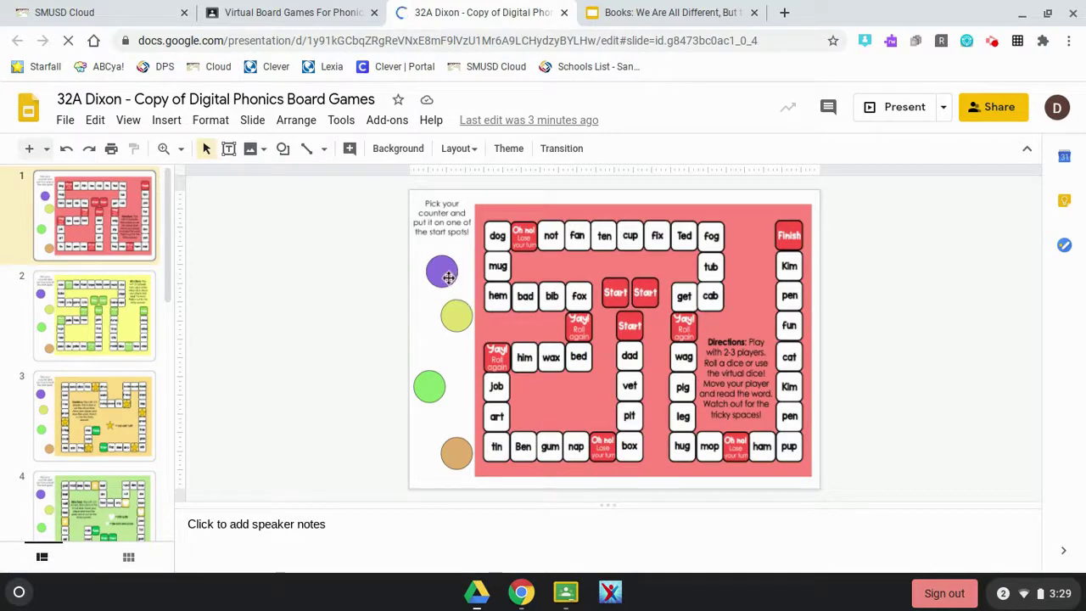
pyautogui.moveTo(449, 270); pyautogui.dragTo(488, 255)
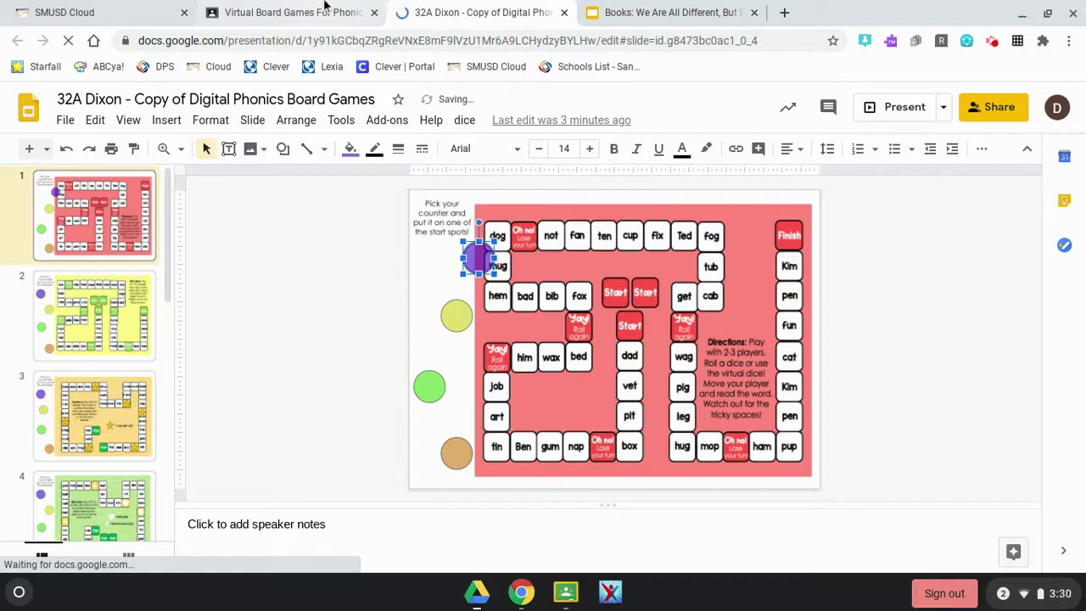
pyautogui.click(273, 12)
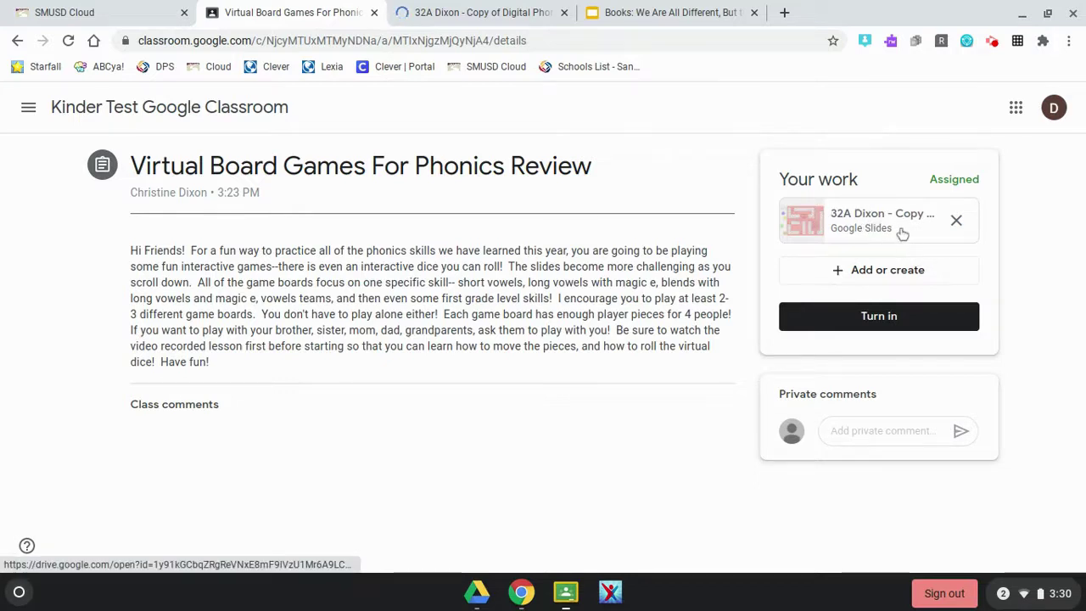
# Step: Turn in the Virtual Board Games assignment, confirming the submission, then return to the Books presentation
pyautogui.click(881, 325)
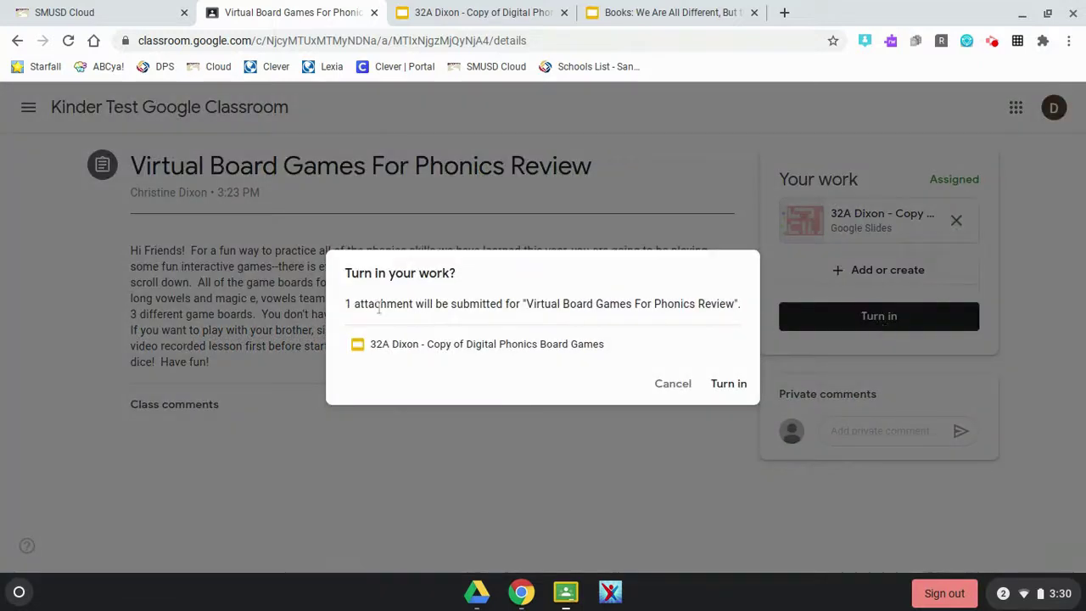
pyautogui.click(728, 384)
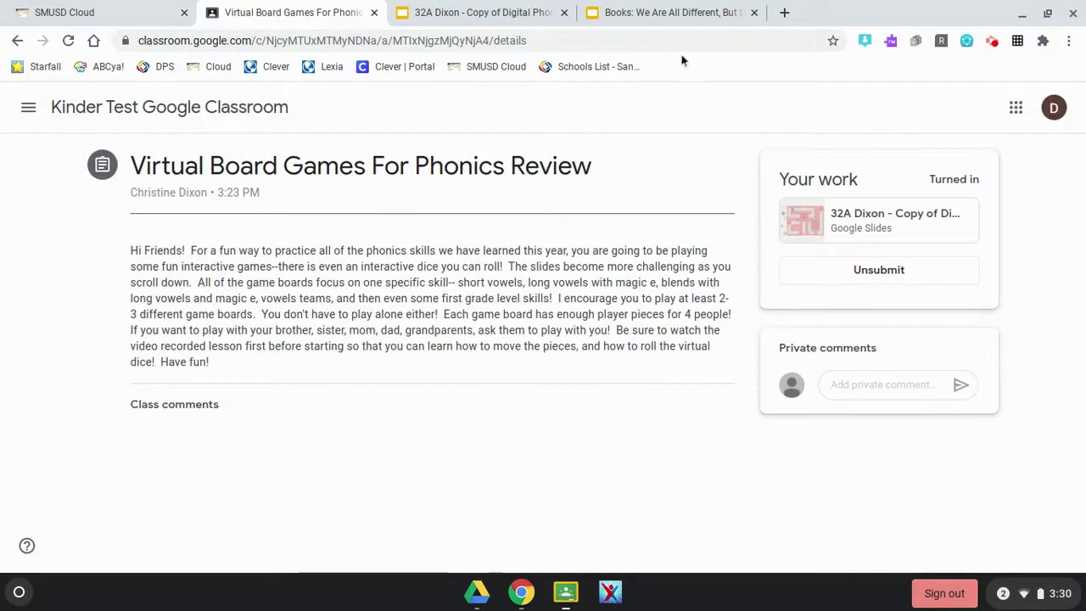
pyautogui.click(681, 18)
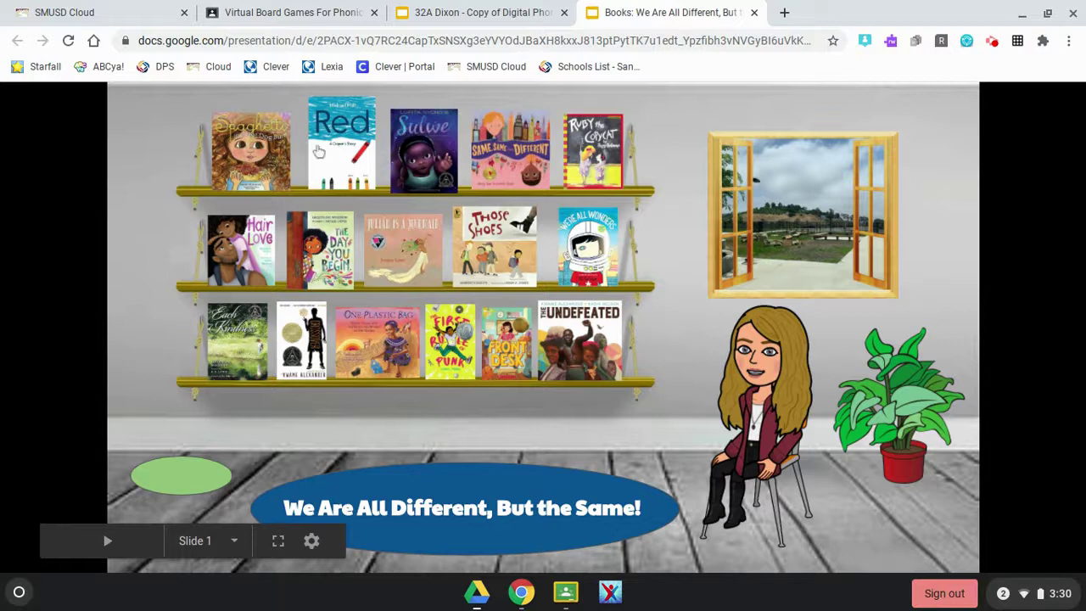
# Step: Open the 'Read Aloud: Spaghetti…' book from the bookshelf, then close the Classroom tab
pyautogui.click(244, 152)
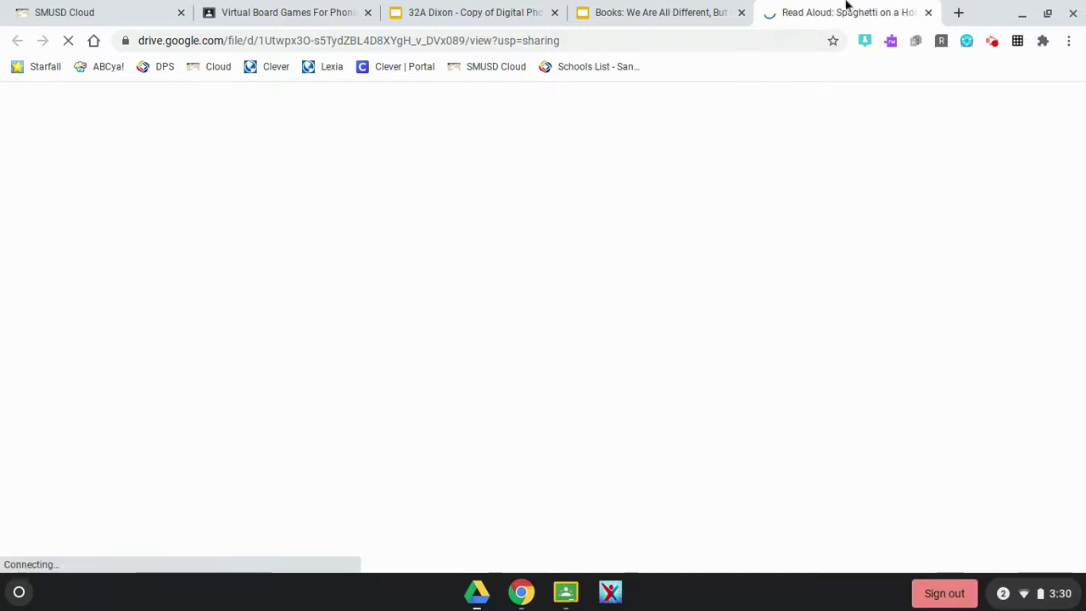
pyautogui.click(240, 20)
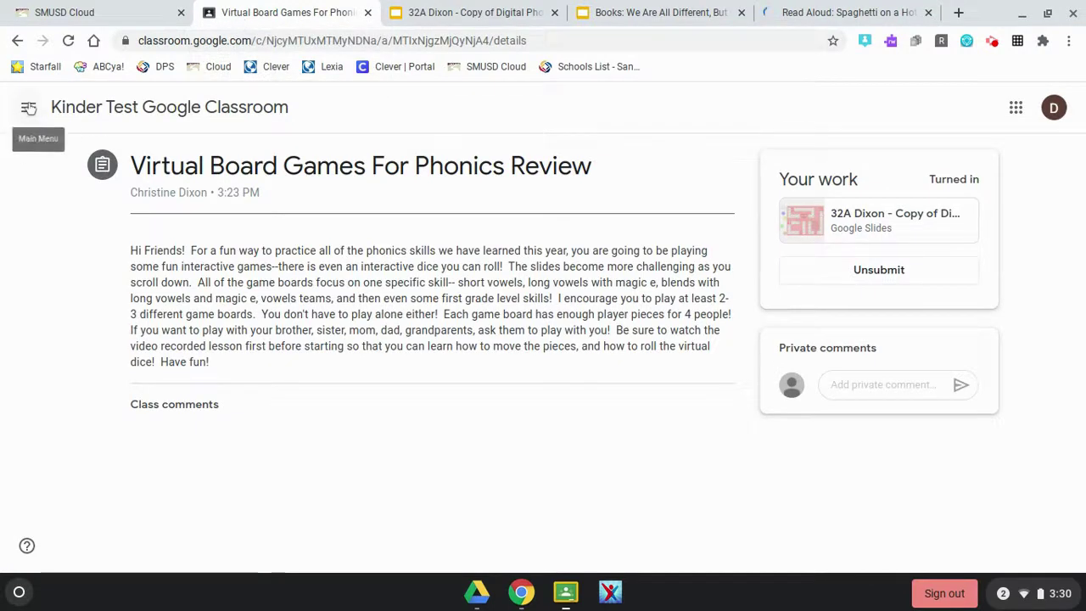
pyautogui.hotkey('alt', 'Left')
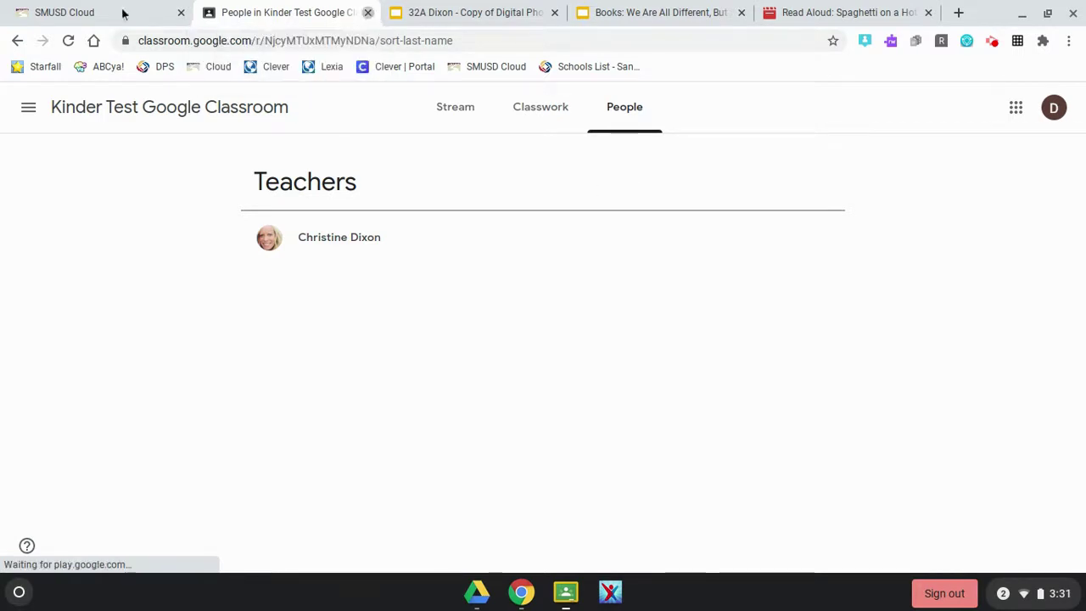
pyautogui.hotkey('ctrl', 'w')
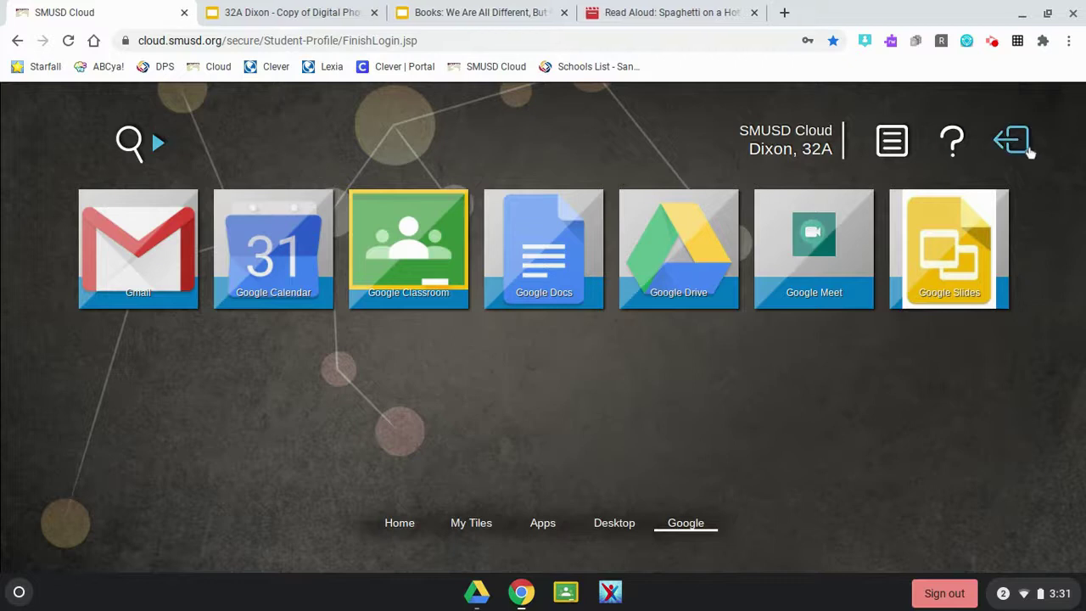
# Step: Log out of SMUSD Cloud and choose Sign out to end the device session
pyautogui.click(1018, 141)
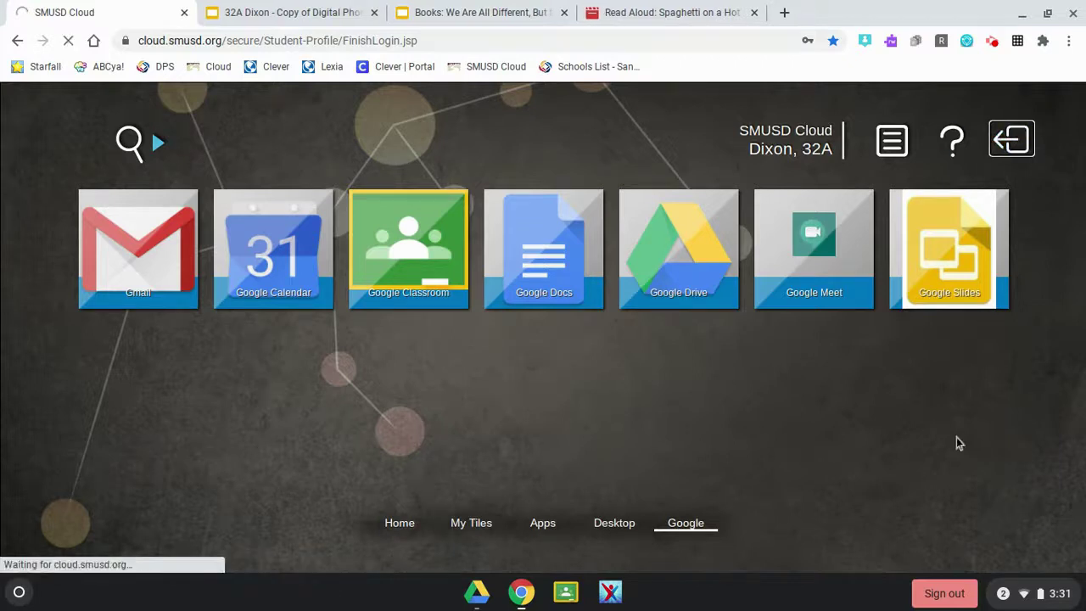
pyautogui.click(943, 594)
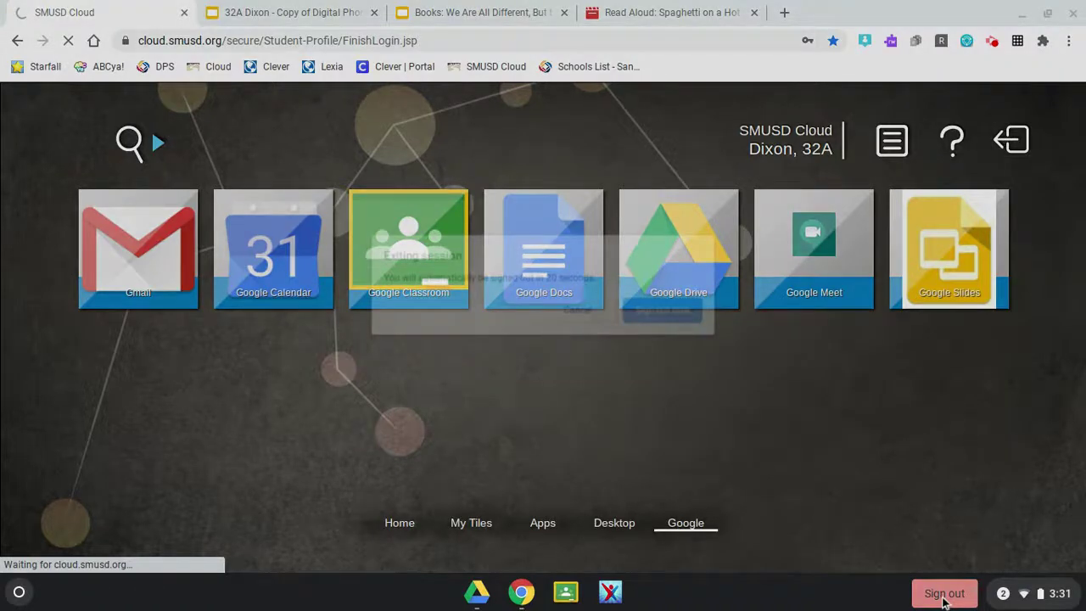